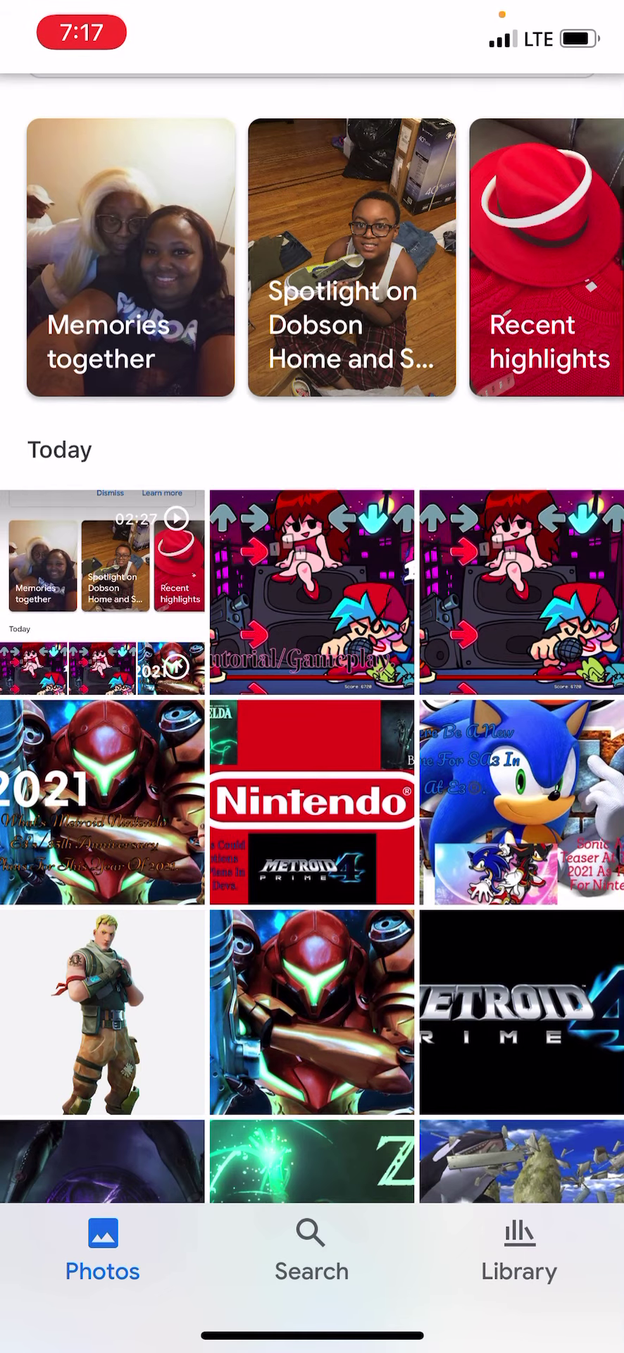
# Play today's video clip from the Google Photos gaming library full screen
pyautogui.click(101, 592)
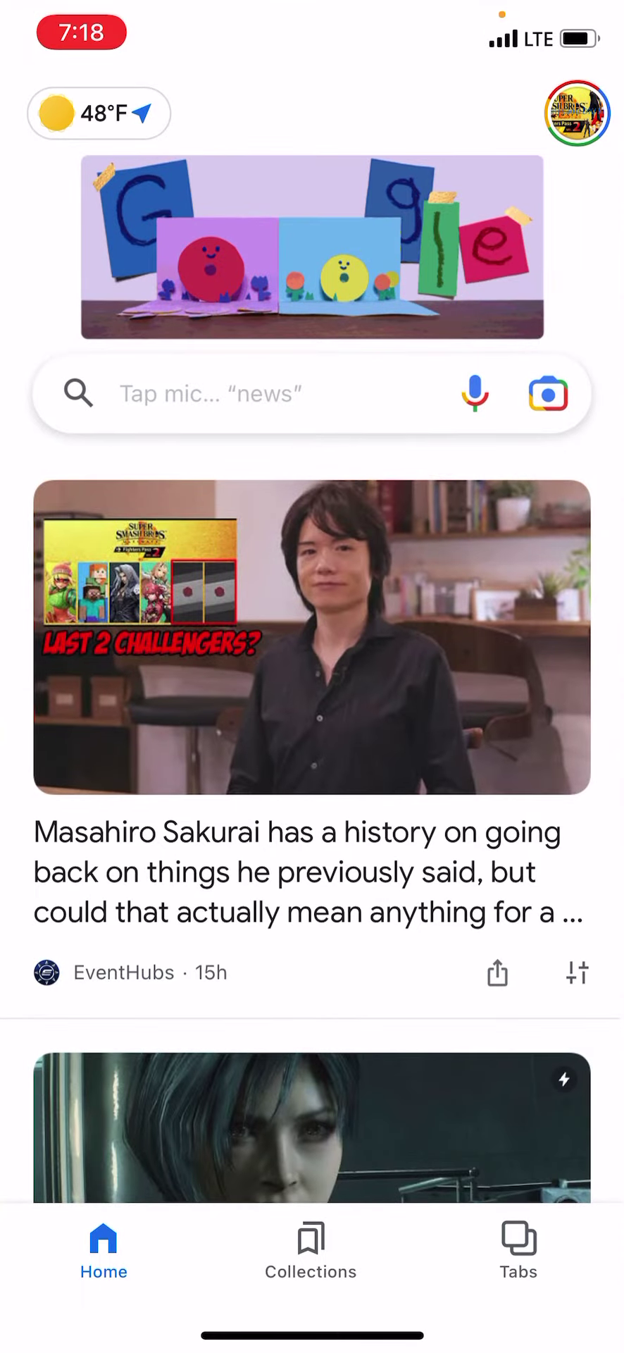
pyautogui.scroll(-10, 312, 740)
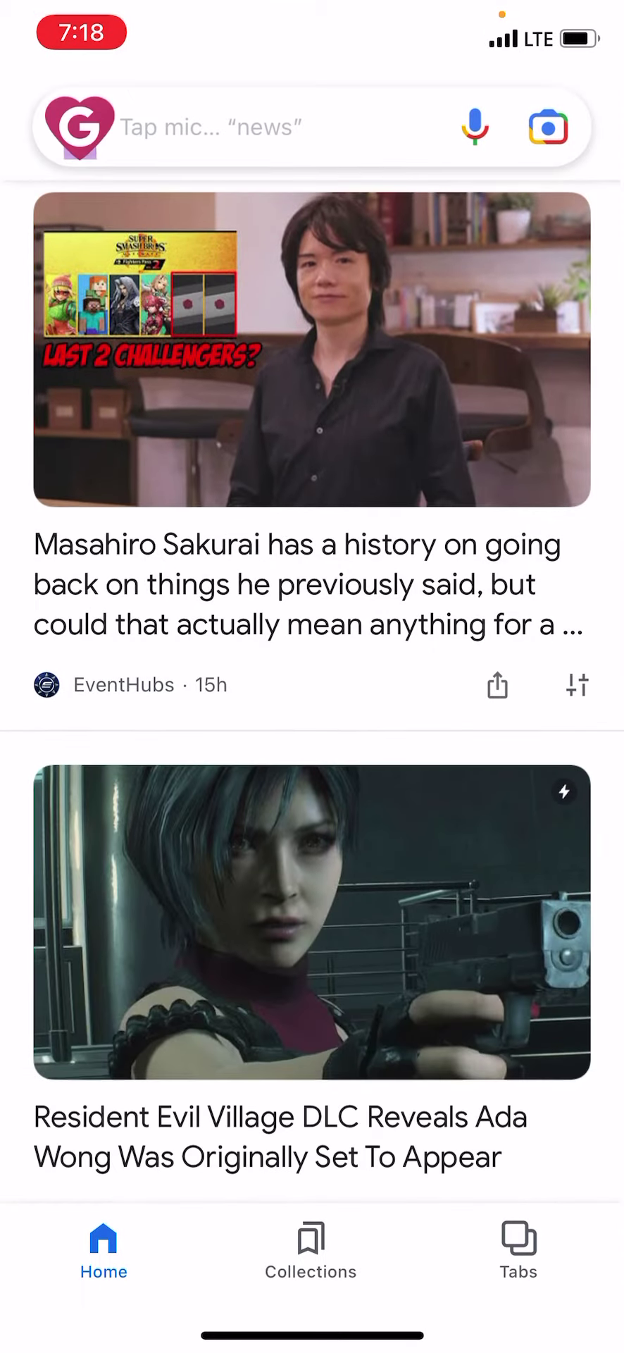
pyautogui.scroll(2, 312, 740)
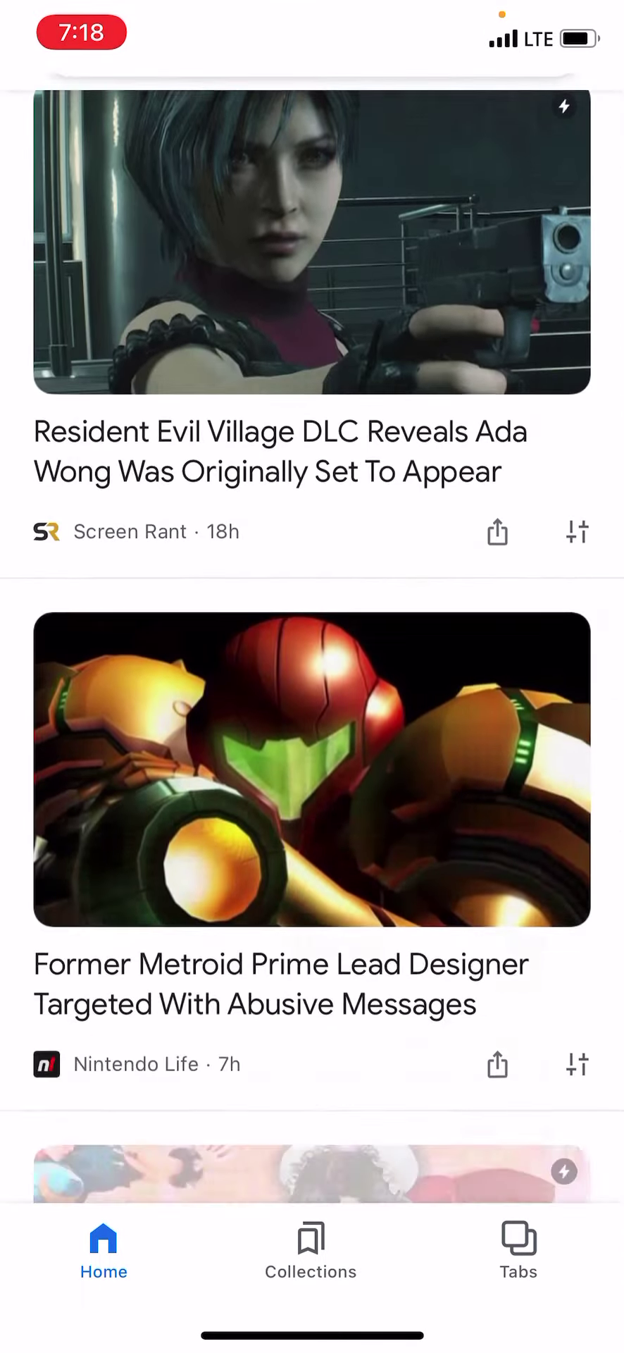
pyautogui.scroll(-8, 312, 740)
pyautogui.scroll(10, 312, 739)
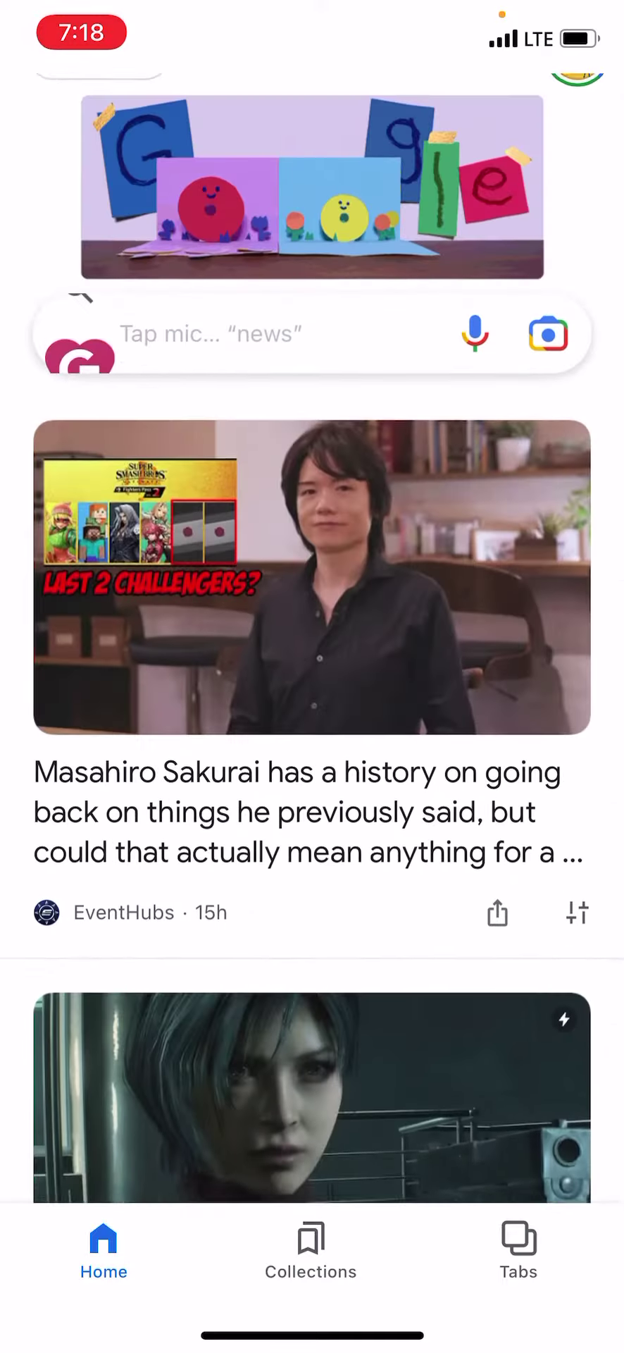